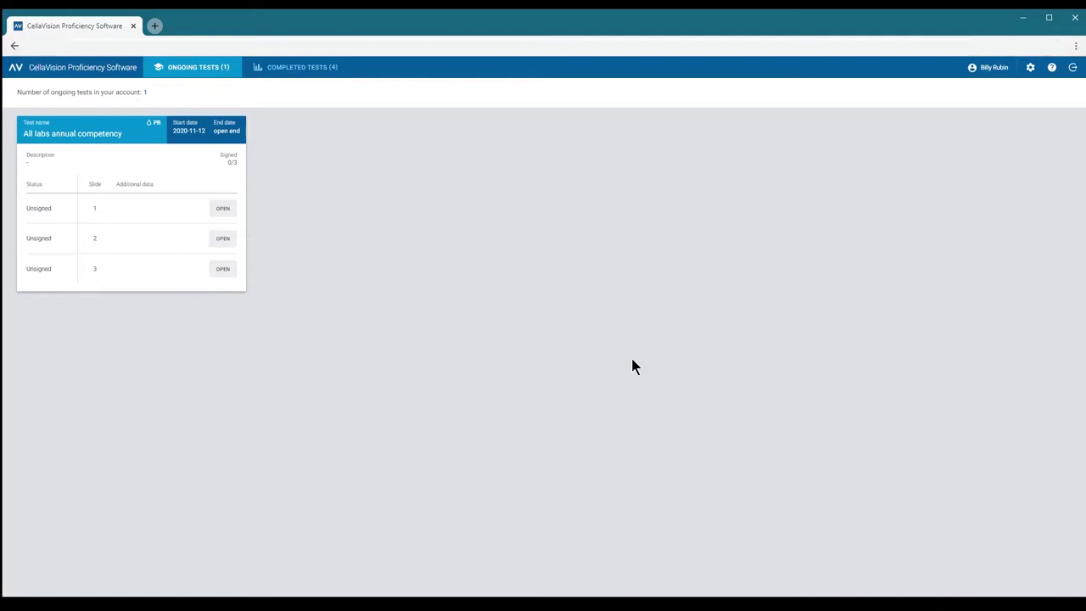
Open slide 3 of the competency test and enlarge the cell thumbnails three steps.
{"action": "left_click", "coordinate": [222, 269]}
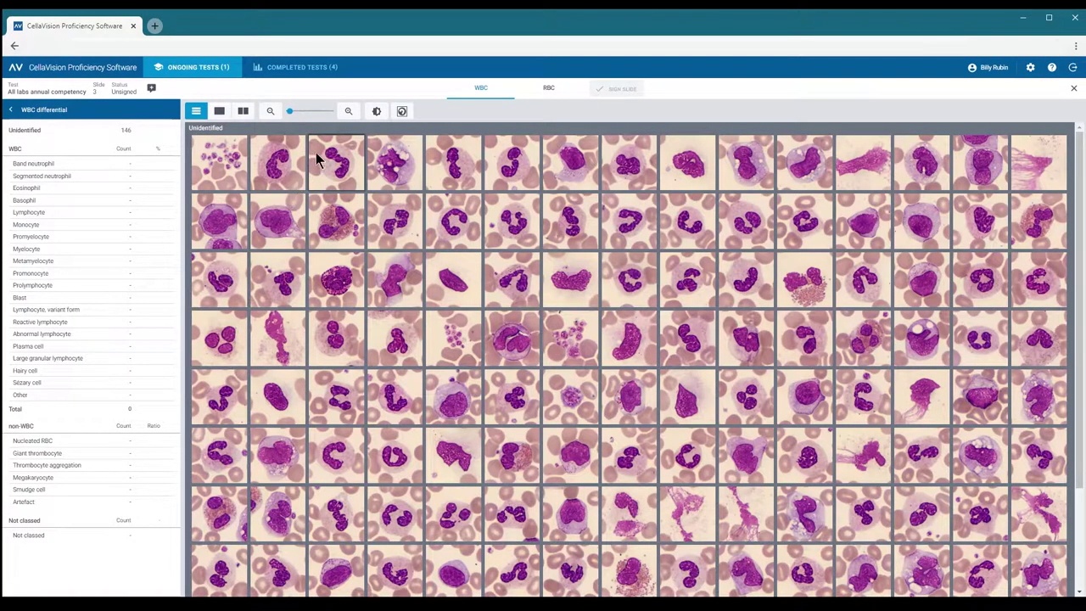
{"action": "left_click", "coordinate": [347, 112]}
{"action": "left_click", "coordinate": [346, 113]}
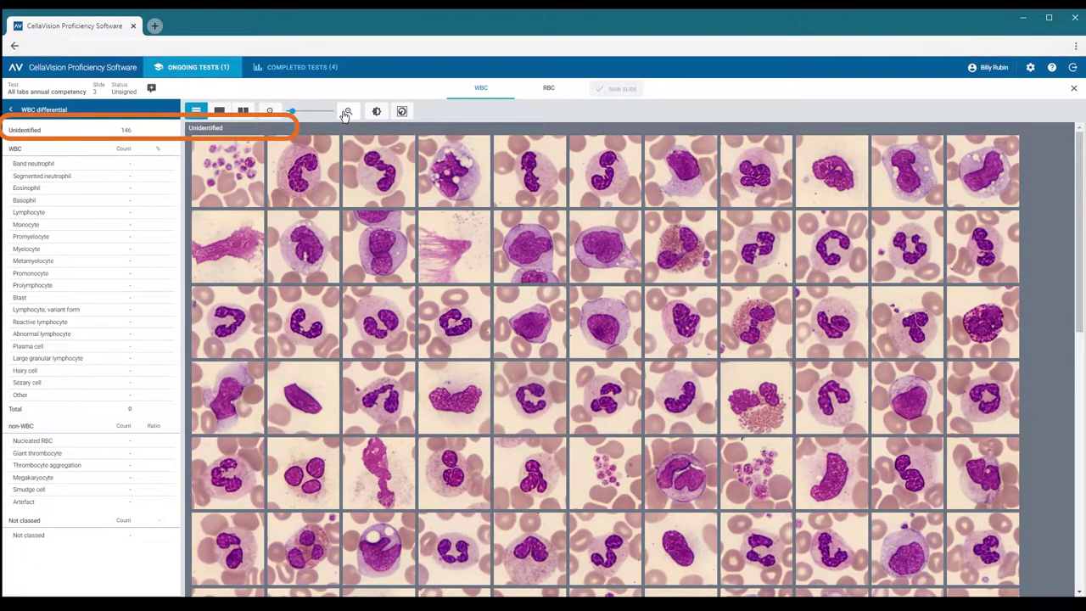
{"action": "left_click", "coordinate": [346, 113]}
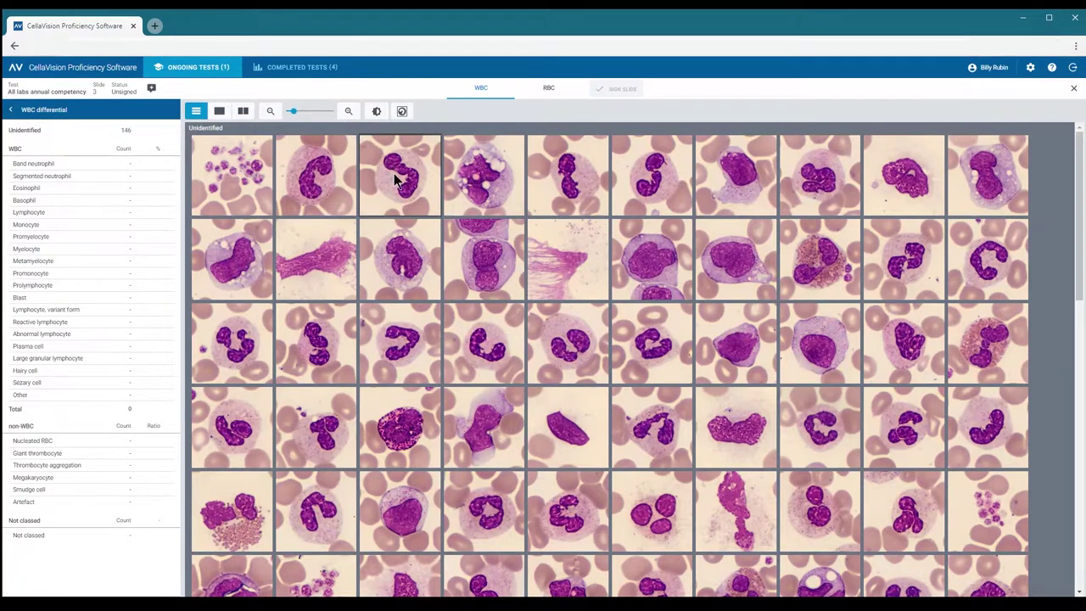
Classify two cells as Segmented neutrophils, one by dragging and one through the context menu.
{"action": "left_click_drag", "start_coordinate": [394, 178], "coordinate": [143, 182]}
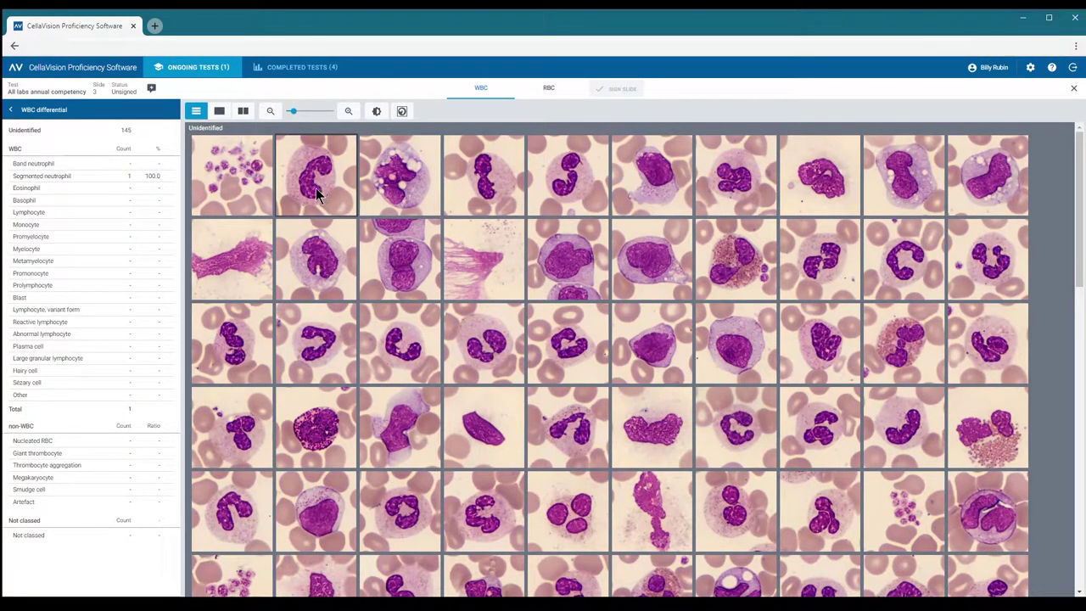
{"action": "right_click", "coordinate": [236, 343]}
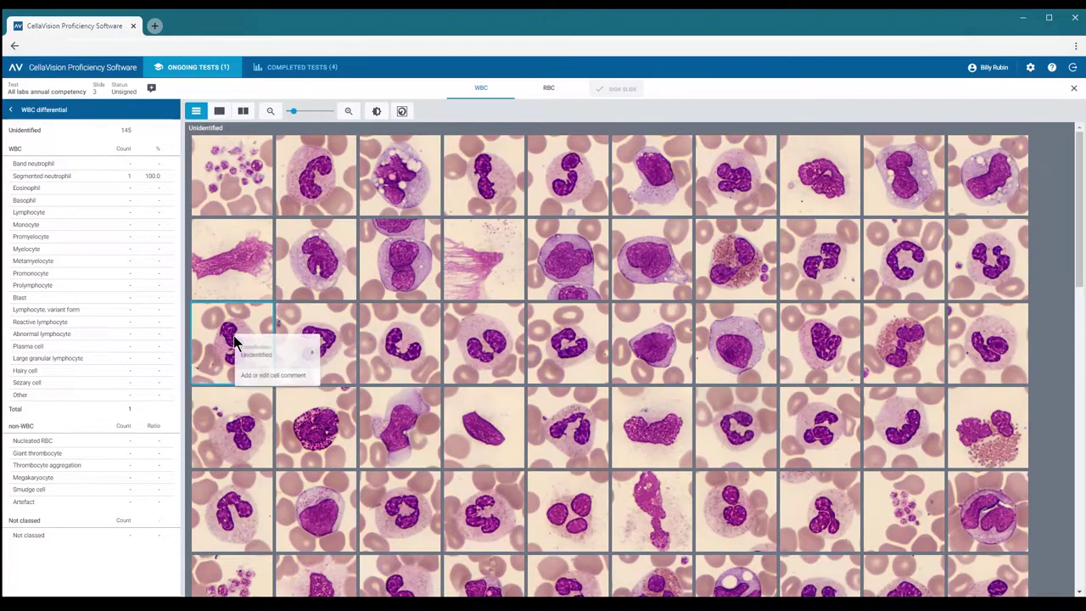
{"action": "mouse_move", "coordinate": [237, 346]}
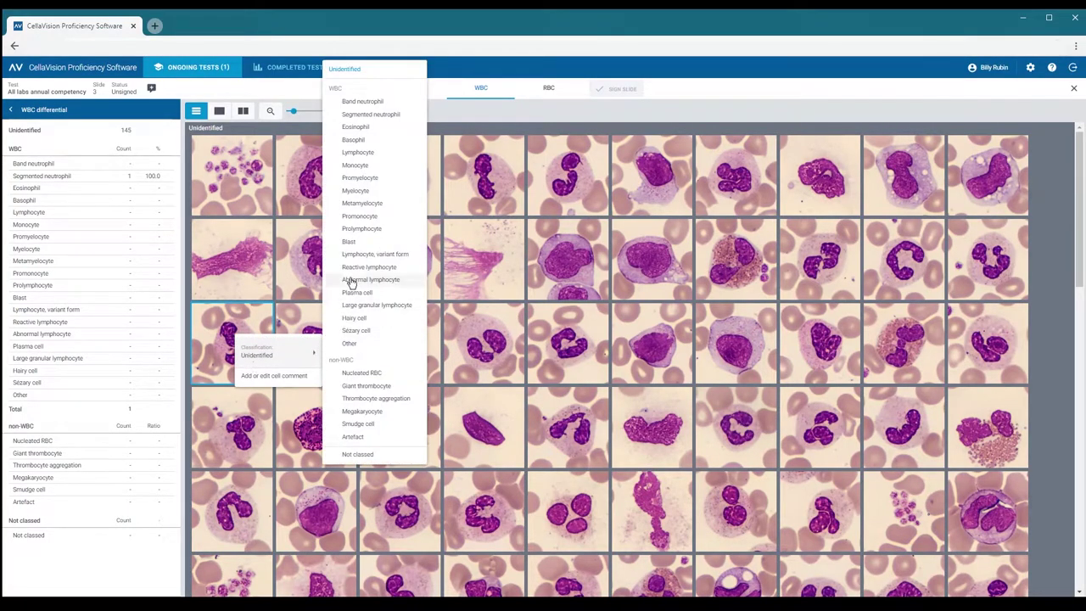
{"action": "left_click", "coordinate": [354, 115]}
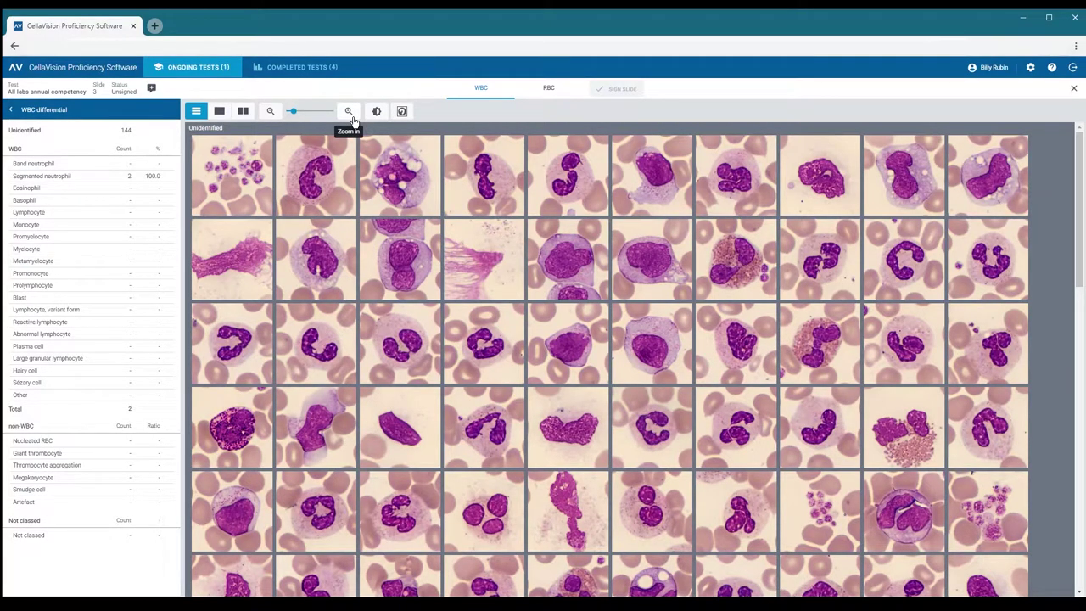
Show a second gallery side by side displaying the Monocyte class.
{"action": "left_click", "coordinate": [242, 110]}
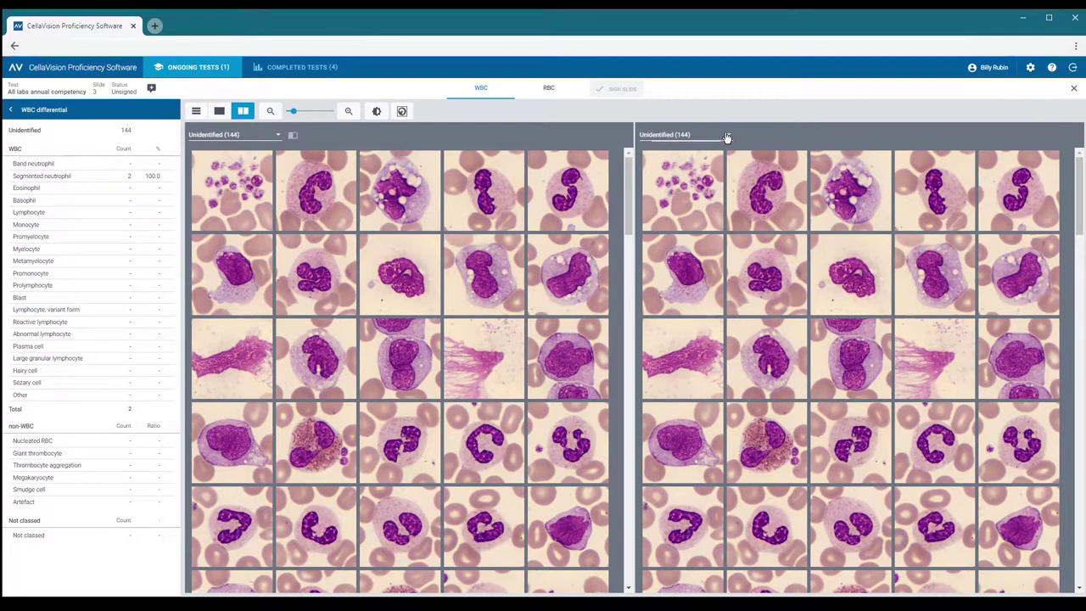
{"action": "left_click", "coordinate": [726, 135]}
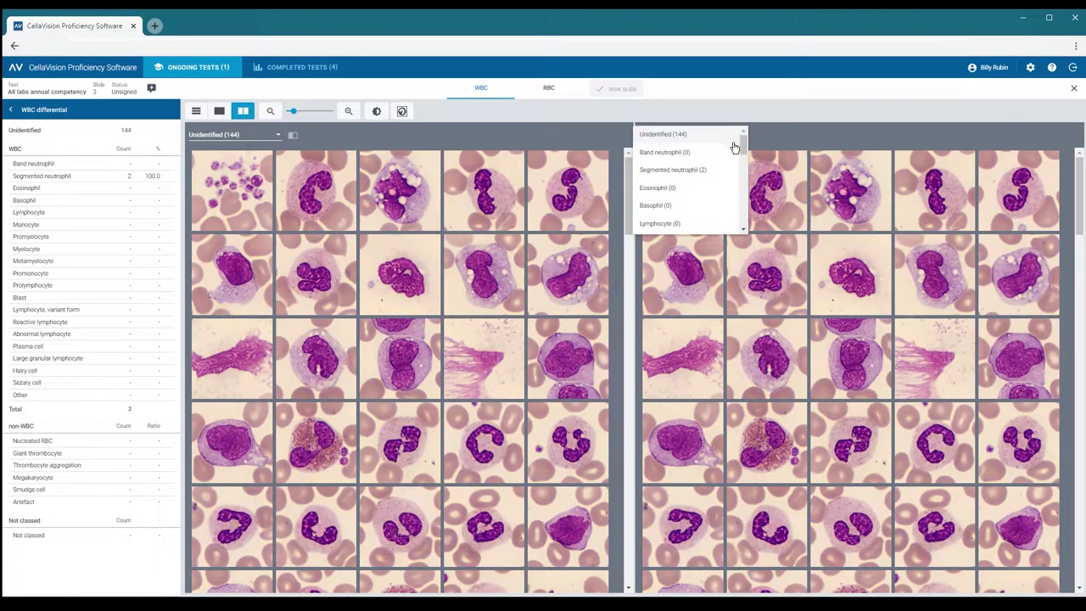
{"action": "scroll", "coordinate": [740, 151], "scroll_direction": "down", "scroll_amount": 2}
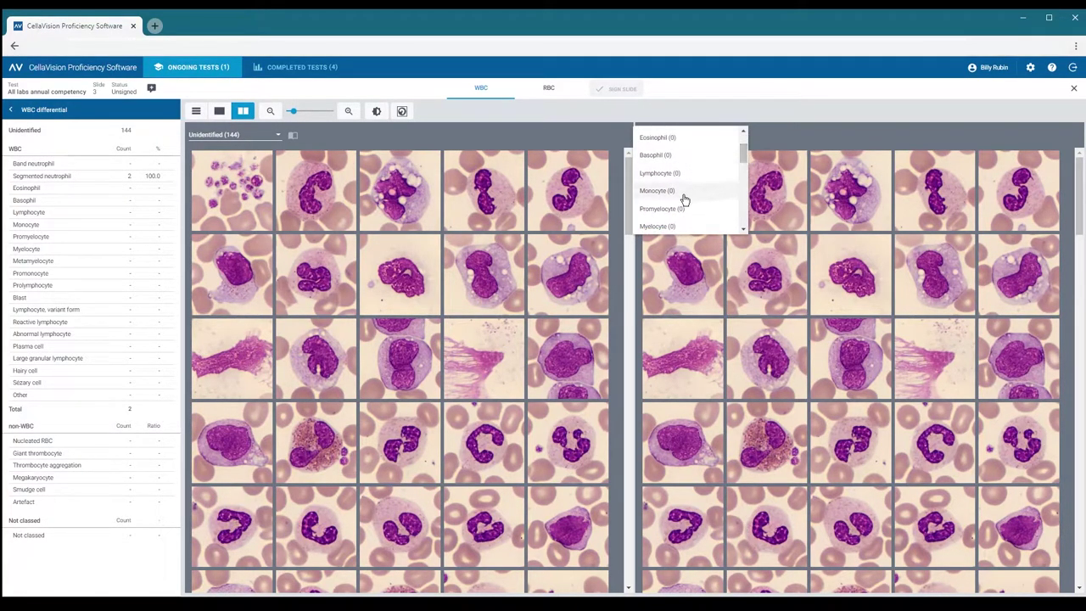
{"action": "left_click", "coordinate": [685, 197]}
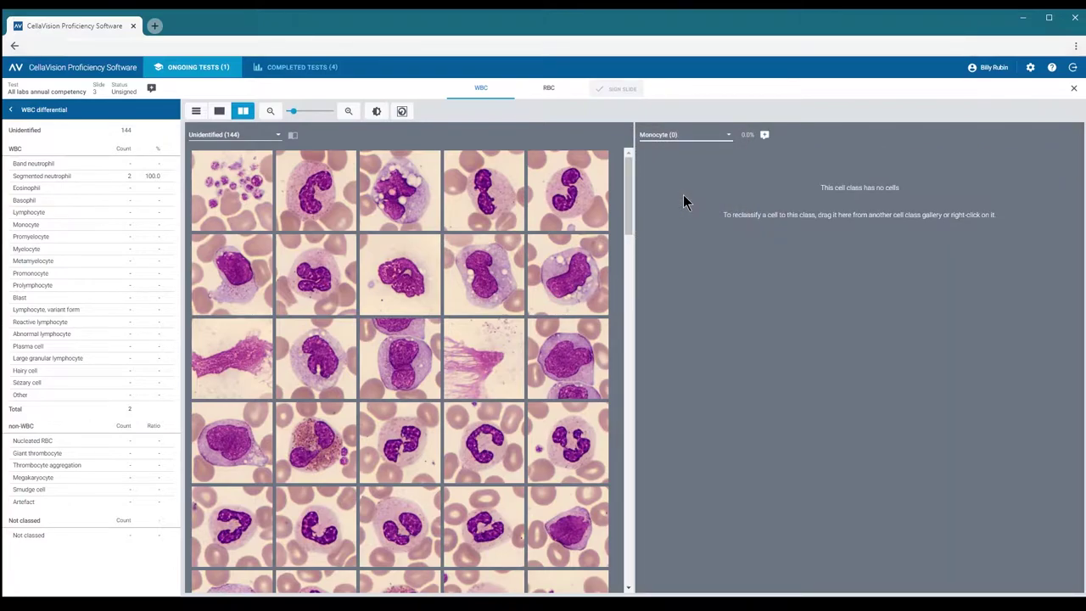
Move four unidentified cells into the Monocyte class, two singly and two as a selection.
{"action": "left_click_drag", "start_coordinate": [577, 275], "coordinate": [762, 244]}
{"action": "left_click_drag", "start_coordinate": [496, 271], "coordinate": [755, 257]}
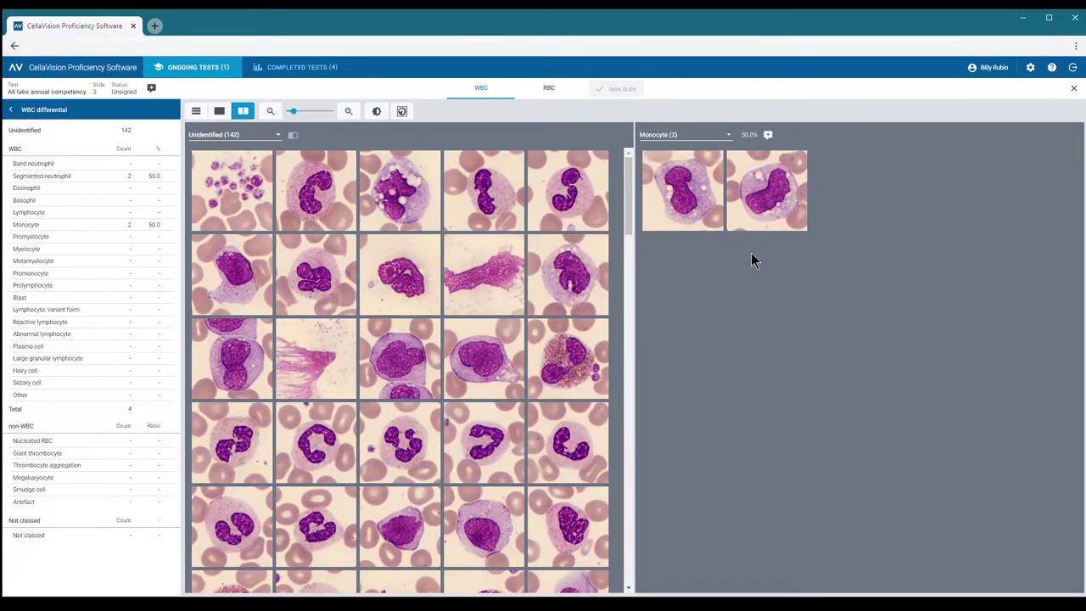
{"action": "left_click", "coordinate": [249, 361]}
{"action": "left_click", "coordinate": [386, 199], "text": "ctrl"}
{"action": "left_click_drag", "start_coordinate": [386, 200], "coordinate": [694, 275]}
{"action": "left_click_drag", "start_coordinate": [628, 230], "coordinate": [641, 268]}
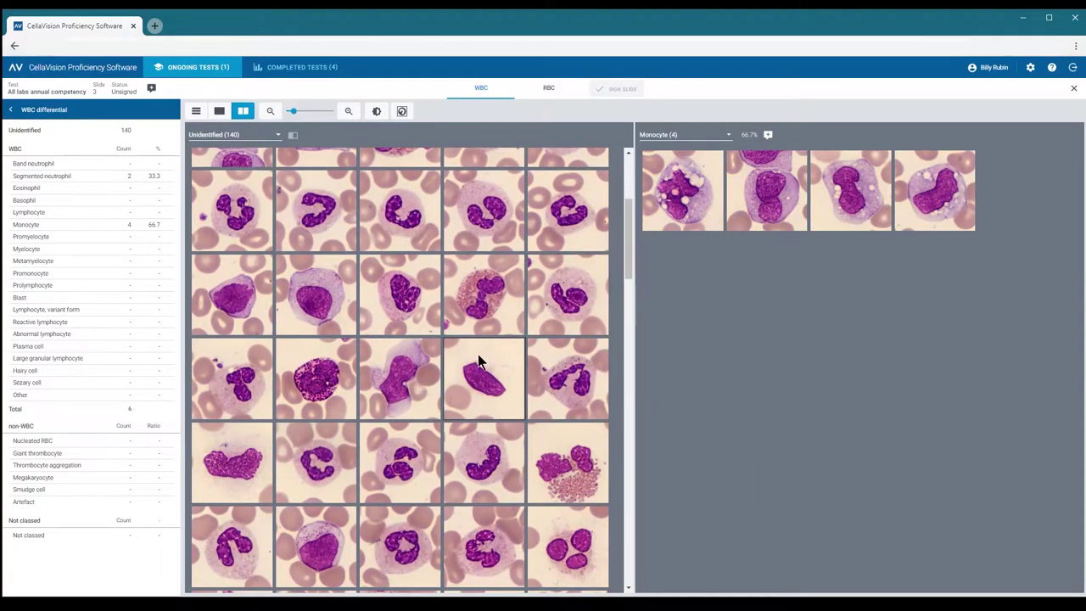
Open an enlarged view of an unidentified cell, zoom in, and save the comment 'Monocyte?'.
{"action": "double_click", "coordinate": [318, 313]}
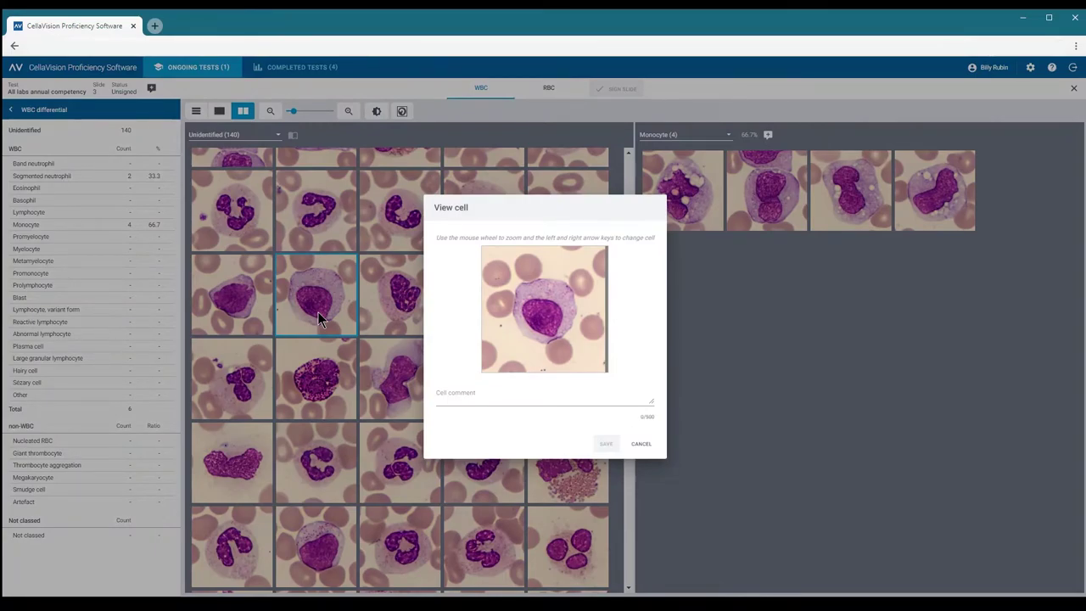
{"action": "scroll", "coordinate": [456, 361], "scroll_direction": "up", "scroll_amount": 1}
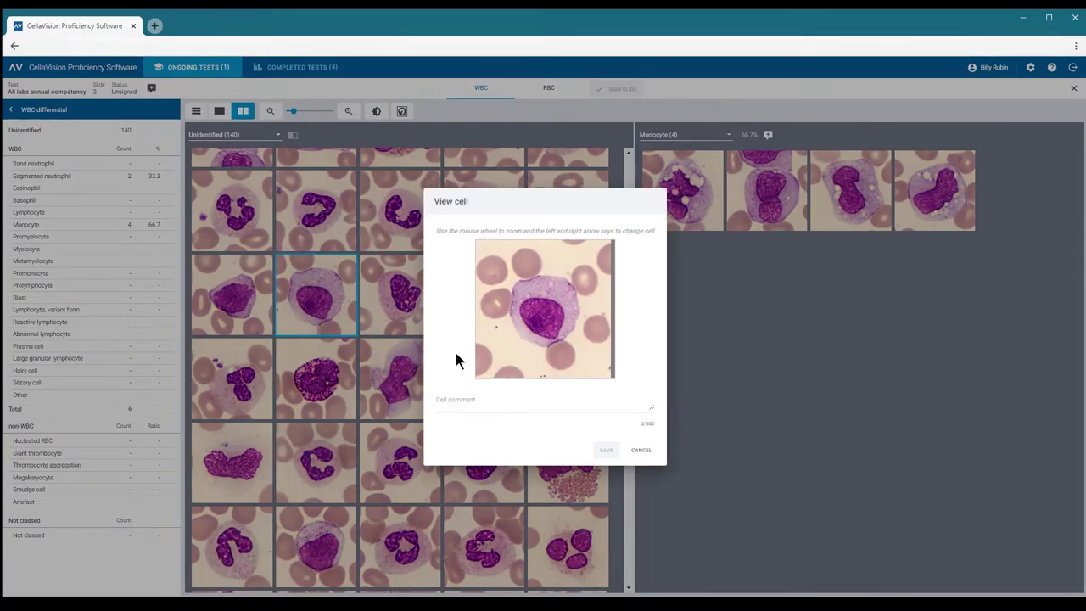
{"action": "scroll", "coordinate": [456, 360], "scroll_direction": "up", "scroll_amount": 3}
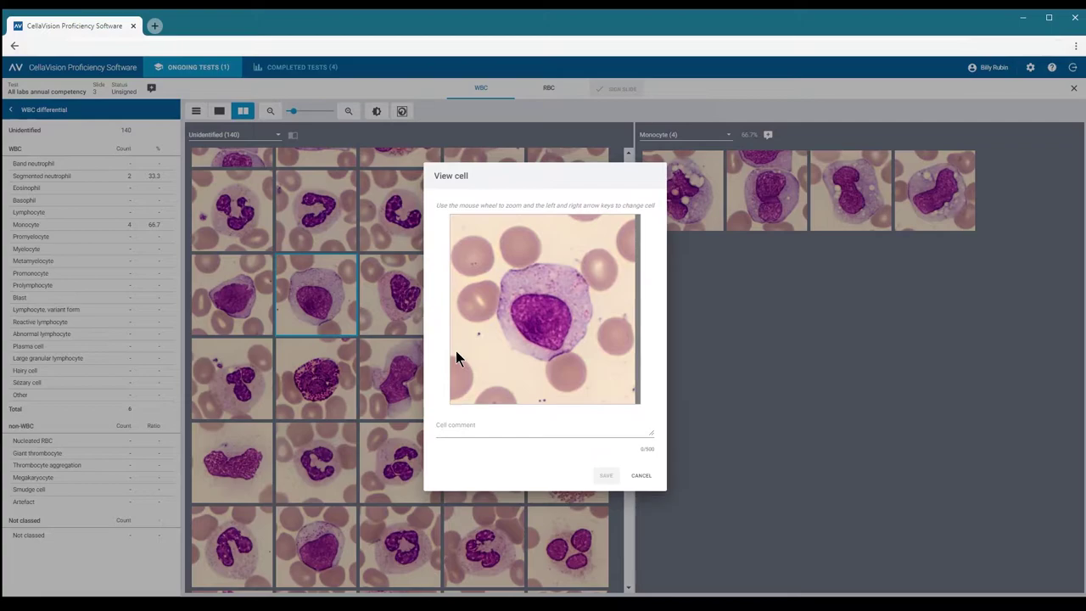
{"action": "scroll", "coordinate": [456, 356], "scroll_direction": "up", "scroll_amount": 1}
{"action": "left_click", "coordinate": [450, 429]}
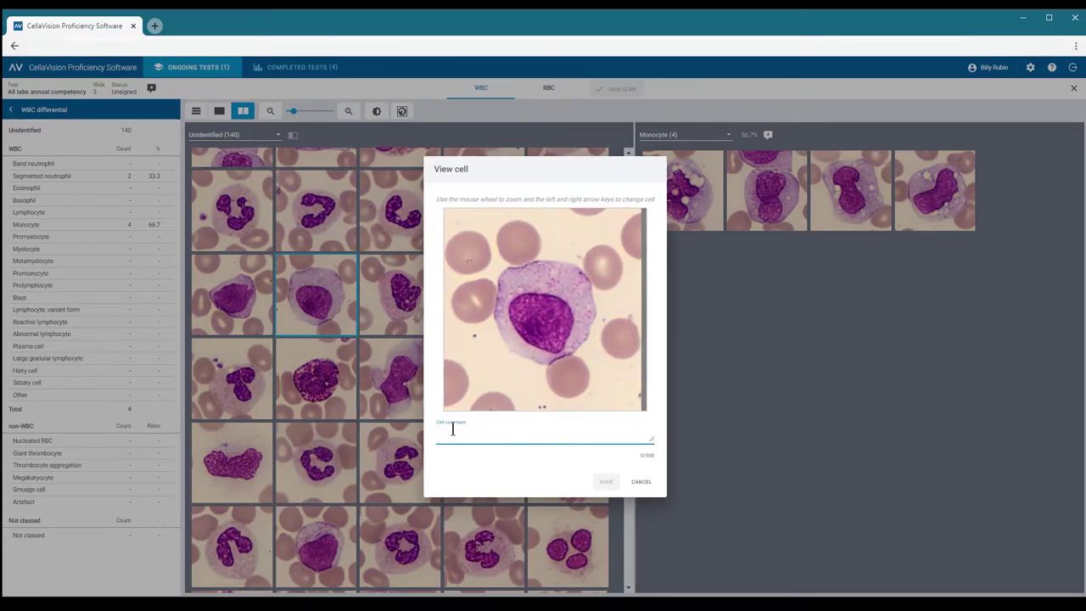
{"action": "type", "text": "Monocyte?"}
{"action": "left_click", "coordinate": [607, 482]}
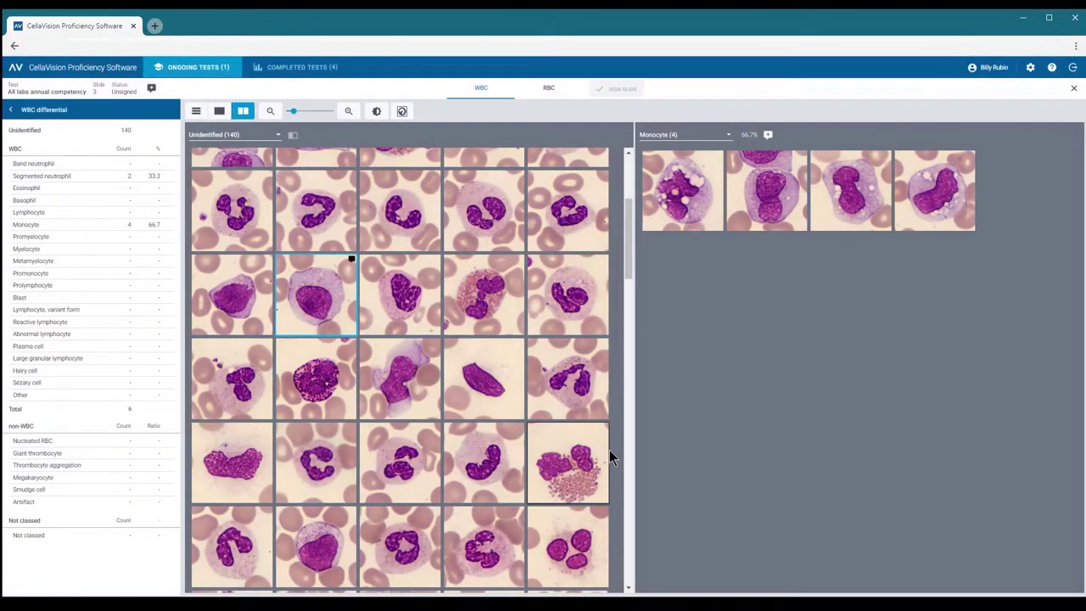
Outline detected cells and move batches of unidentified cells into Segmented neutrophil and Monocyte classes.
{"action": "left_click_drag", "start_coordinate": [630, 272], "coordinate": [629, 239]}
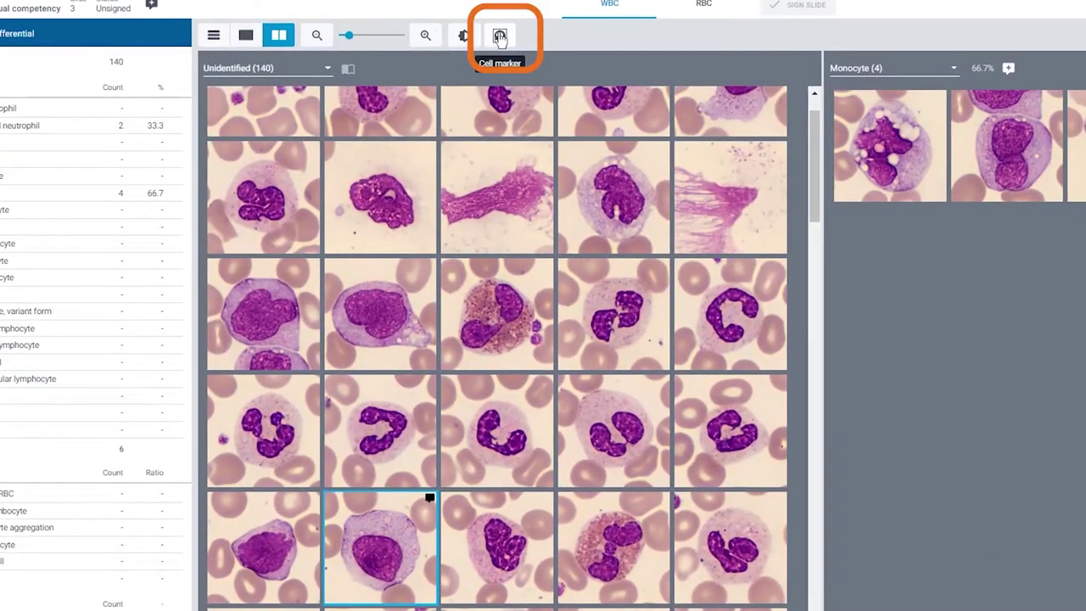
{"action": "left_click", "coordinate": [456, 71]}
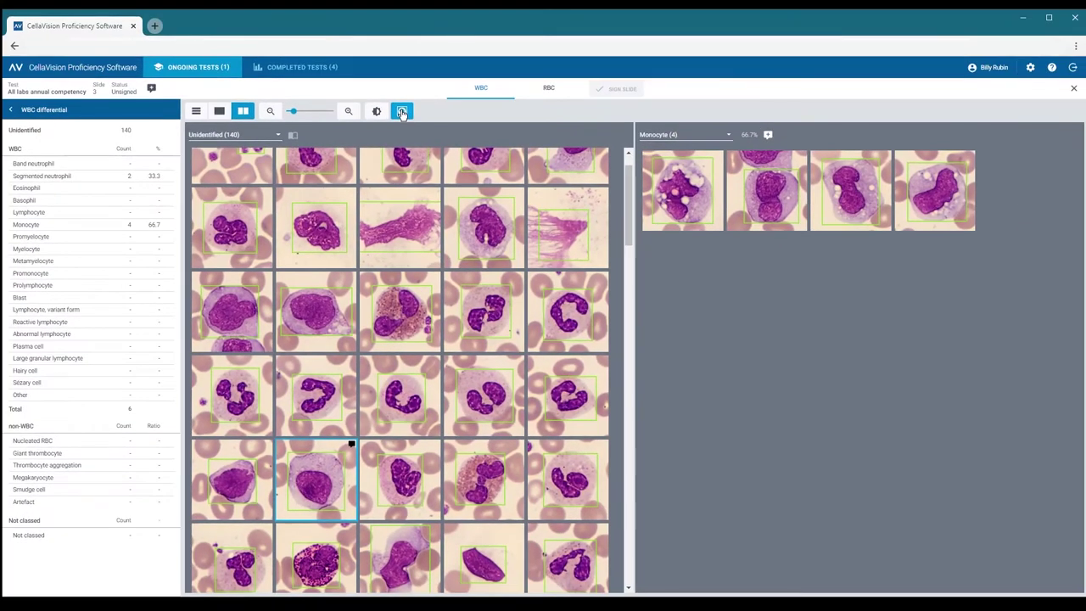
{"action": "left_click", "coordinate": [482, 313]}
{"action": "left_click", "coordinate": [568, 395], "text": "shift"}
{"action": "left_click_drag", "start_coordinate": [568, 395], "coordinate": [106, 176]}
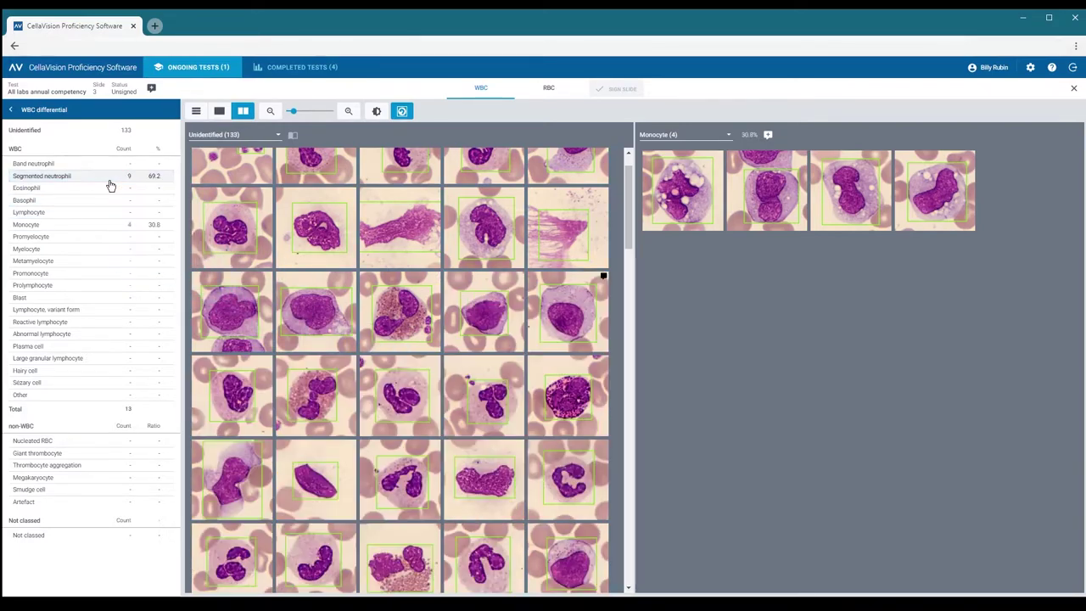
{"action": "left_click", "coordinate": [555, 327], "text": "ctrl"}
{"action": "left_click_drag", "start_coordinate": [555, 327], "coordinate": [782, 242]}
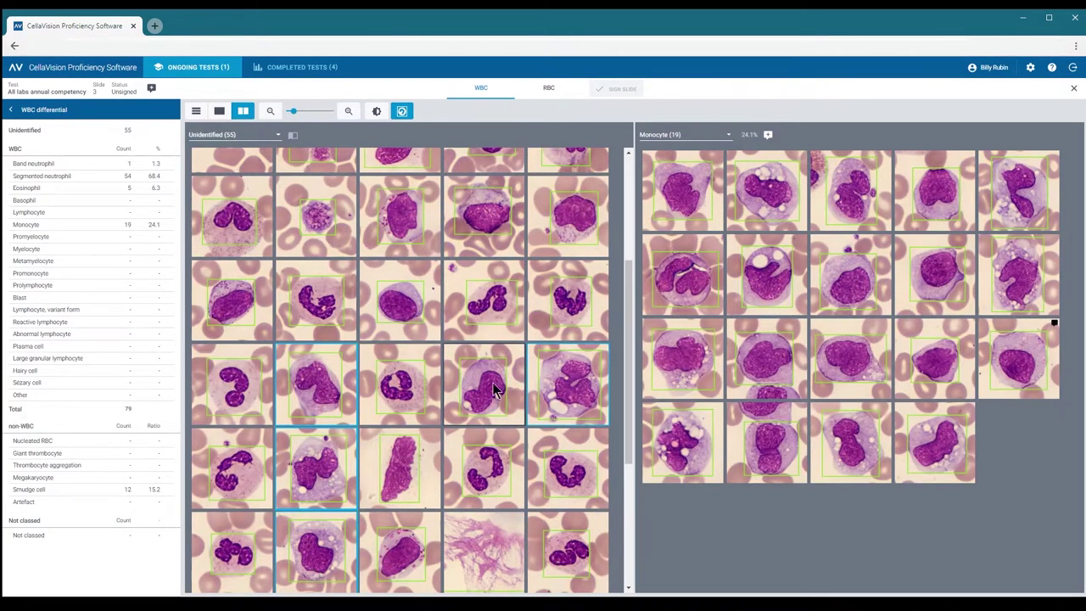
Classify the remaining unidentified cells until none are left, then show all class galleries together.
{"action": "left_click_drag", "start_coordinate": [495, 391], "coordinate": [816, 461]}
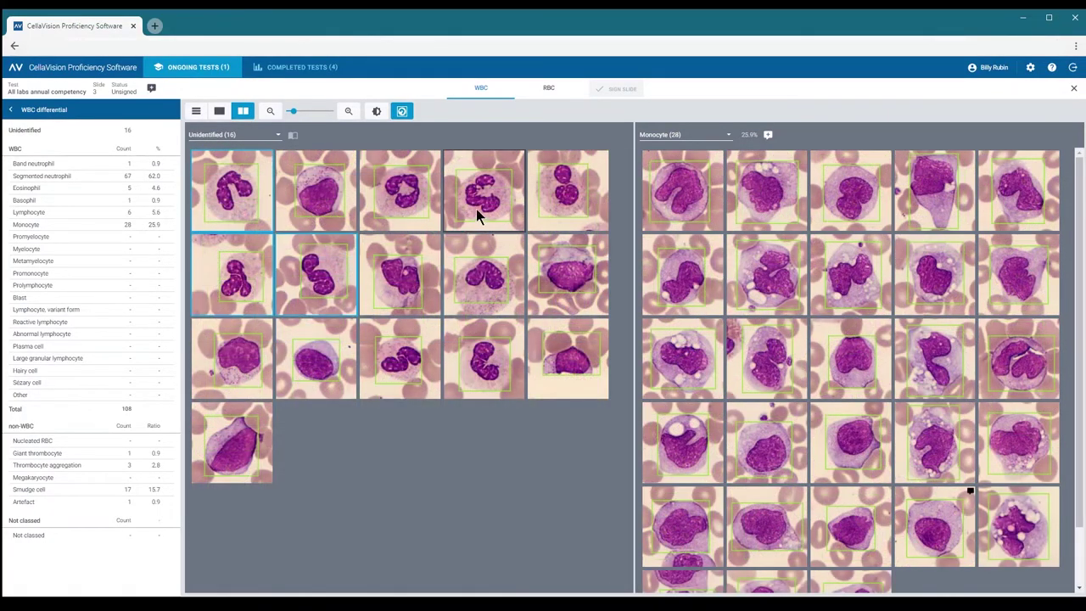
{"action": "left_click", "coordinate": [484, 274], "text": "ctrl"}
{"action": "left_click", "coordinate": [483, 357], "text": "ctrl"}
{"action": "left_click", "coordinate": [399, 357], "text": "ctrl"}
{"action": "left_click_drag", "start_coordinate": [473, 212], "coordinate": [114, 175]}
{"action": "key", "text": "ctrl+a"}
{"action": "left_click_drag", "start_coordinate": [400, 189], "coordinate": [113, 212]}
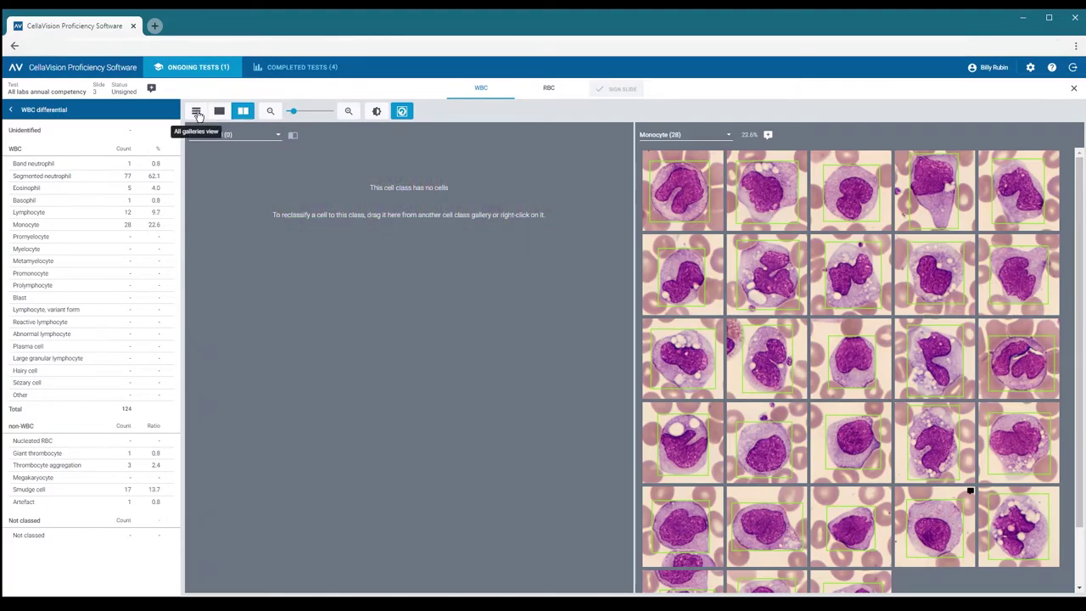
{"action": "left_click", "coordinate": [196, 112]}
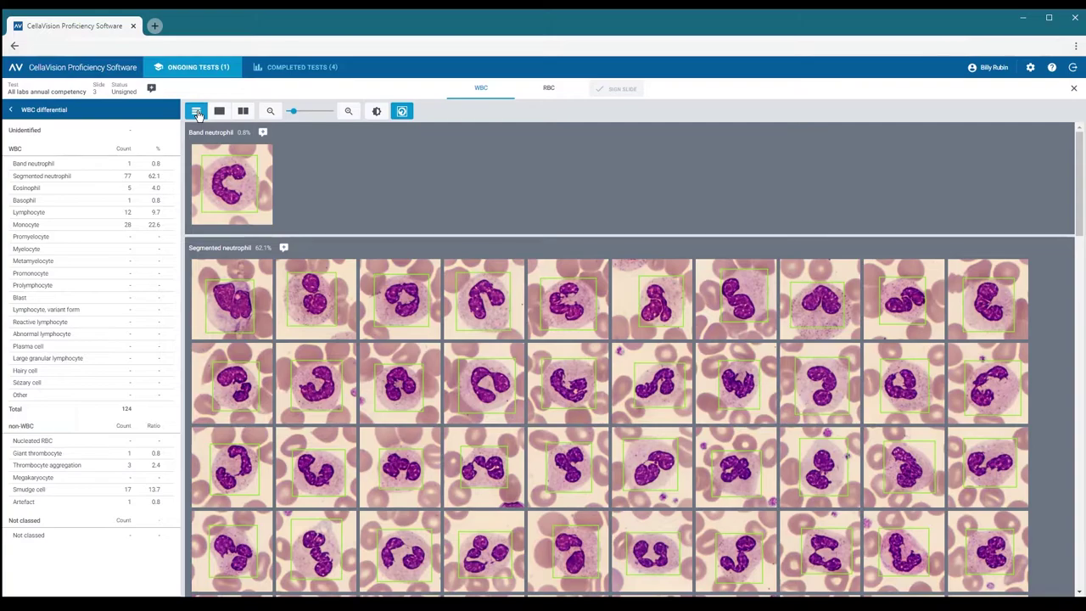
Switch to the RBC characterization and zoom and pan around the red cell smear.
{"action": "left_click", "coordinate": [547, 90]}
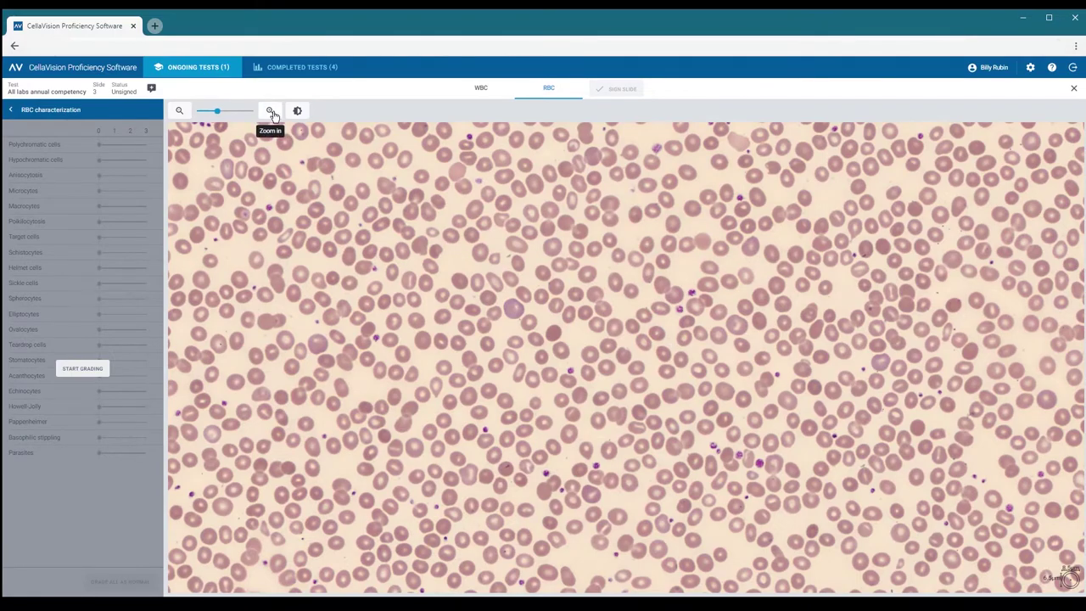
{"action": "left_click", "coordinate": [270, 112]}
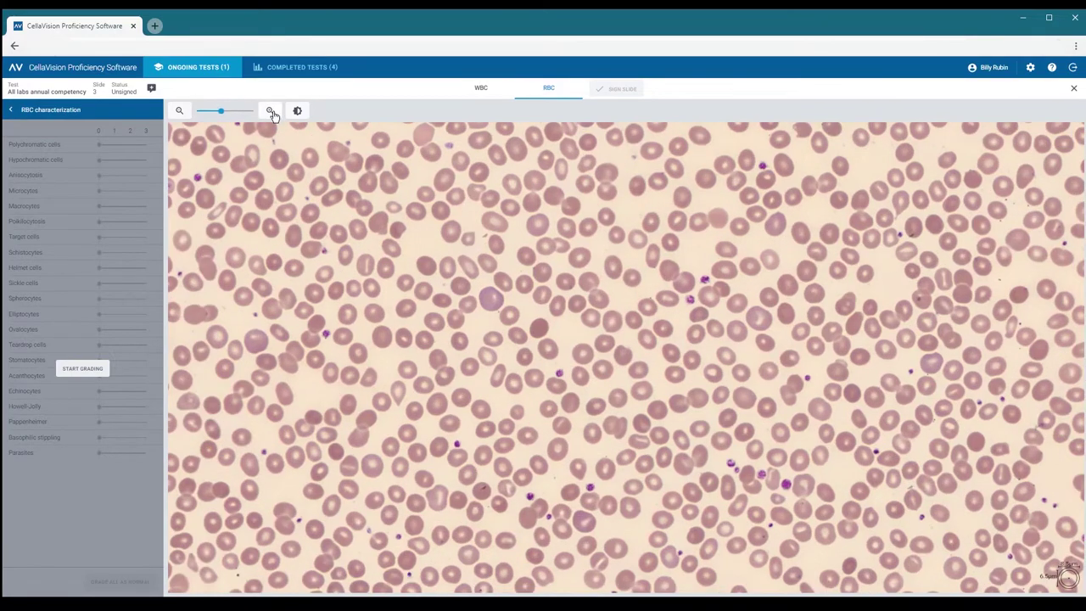
{"action": "left_click", "coordinate": [270, 112]}
{"action": "left_click", "coordinate": [180, 111]}
{"action": "left_click", "coordinate": [181, 111]}
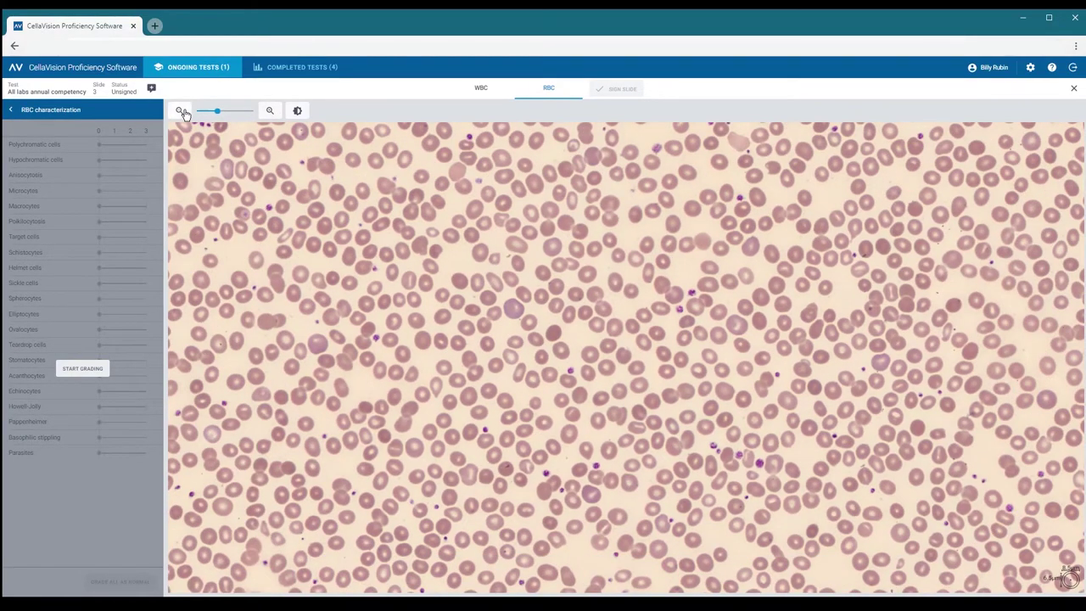
{"action": "left_click_drag", "start_coordinate": [524, 381], "coordinate": [436, 232]}
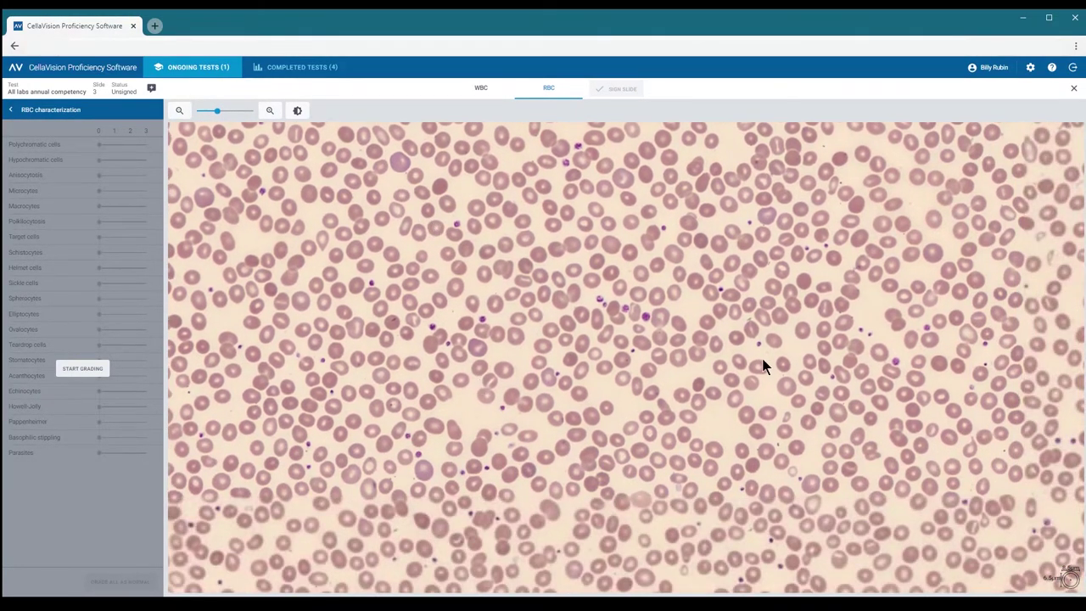
{"action": "left_click_drag", "start_coordinate": [763, 366], "coordinate": [637, 383]}
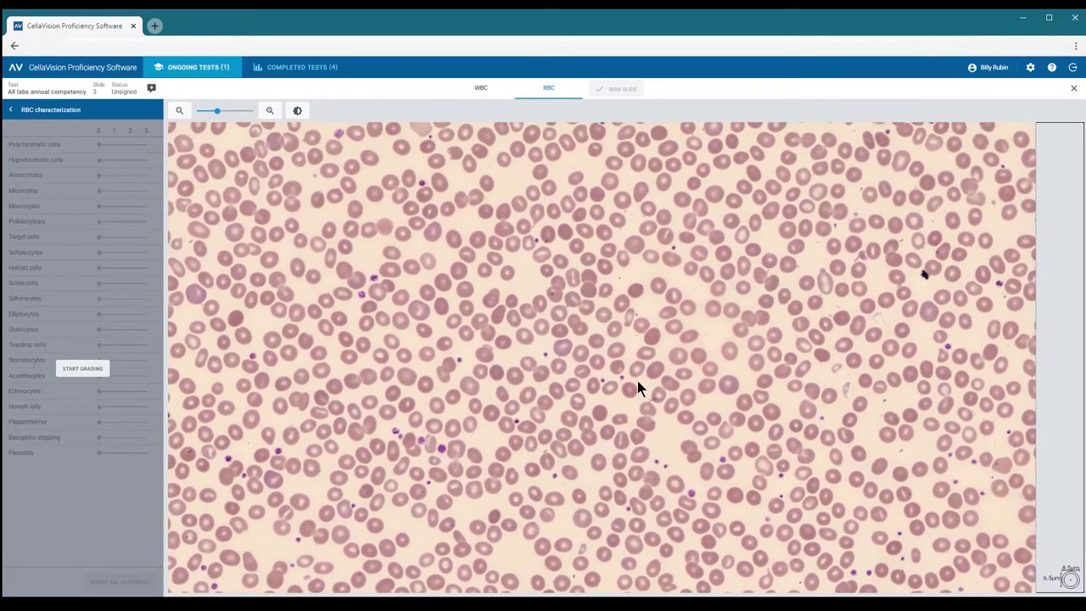
Zoom the smear in and back out, then pan to a new field of red cells.
{"action": "scroll", "coordinate": [638, 382], "scroll_direction": "up", "scroll_amount": 1}
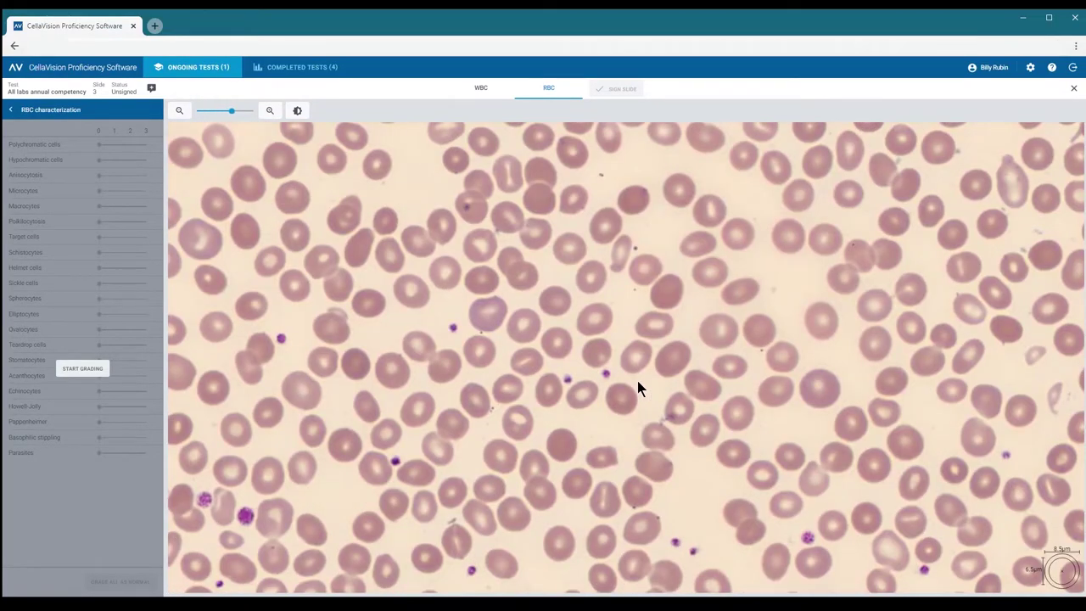
{"action": "scroll", "coordinate": [638, 383], "scroll_direction": "up", "scroll_amount": 1}
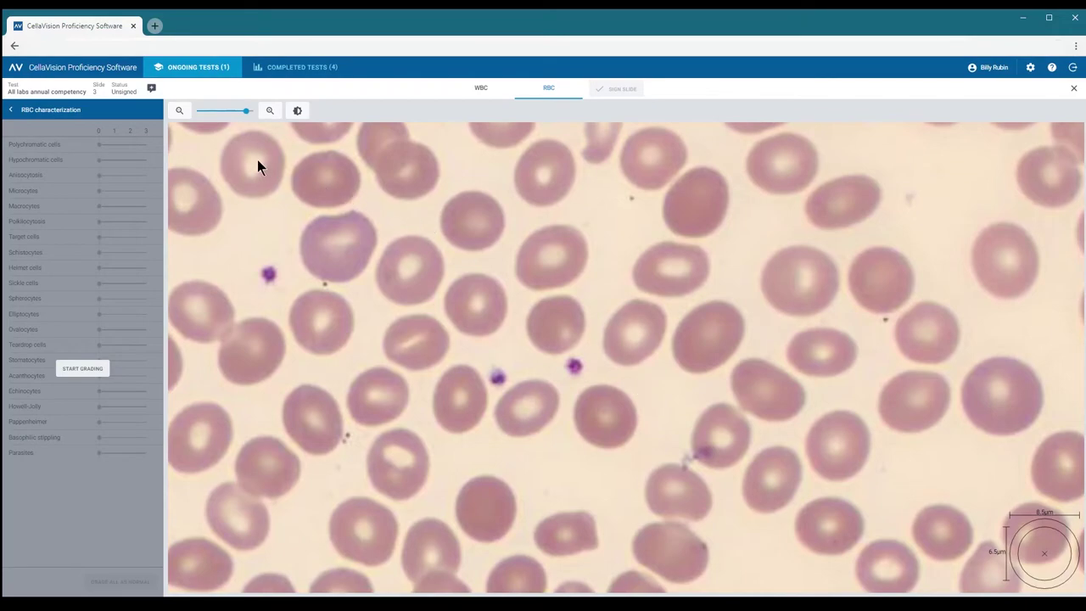
{"action": "left_click", "coordinate": [179, 110]}
{"action": "left_click", "coordinate": [179, 110]}
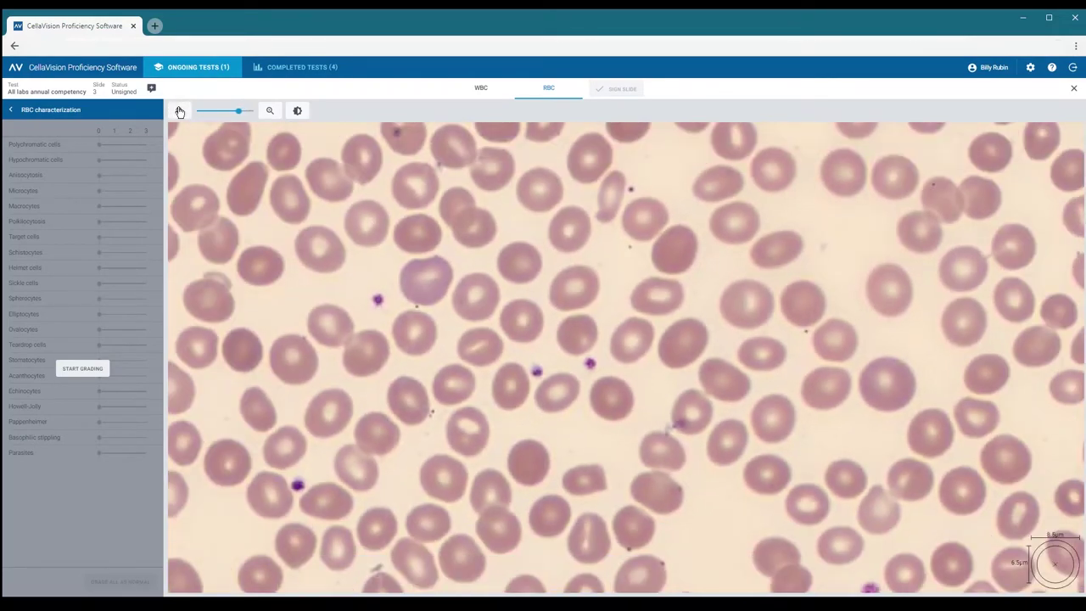
{"action": "left_click", "coordinate": [179, 110]}
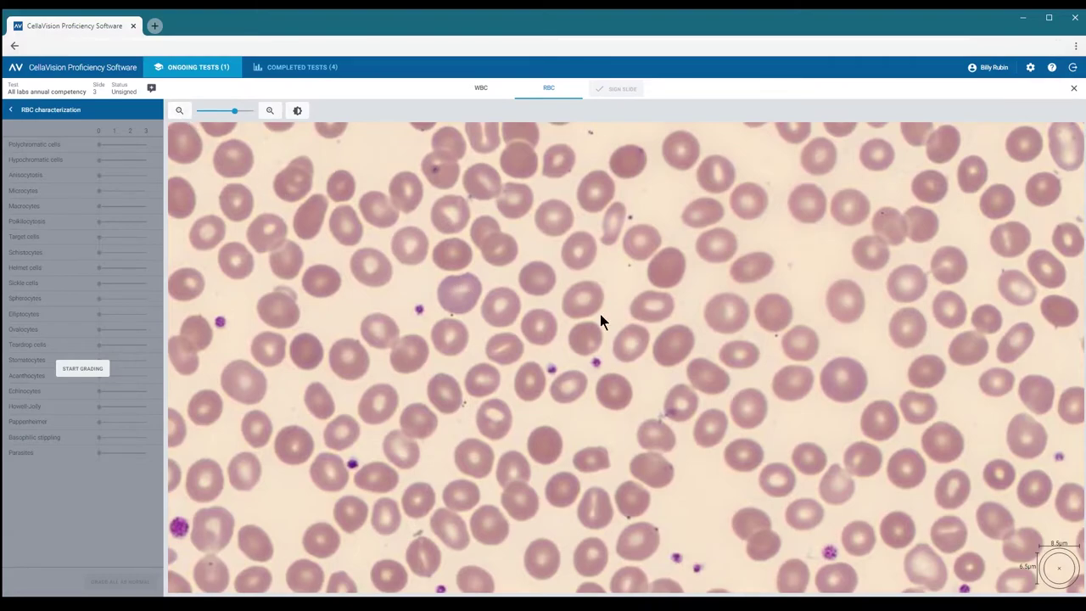
{"action": "left_click_drag", "start_coordinate": [752, 338], "coordinate": [613, 320]}
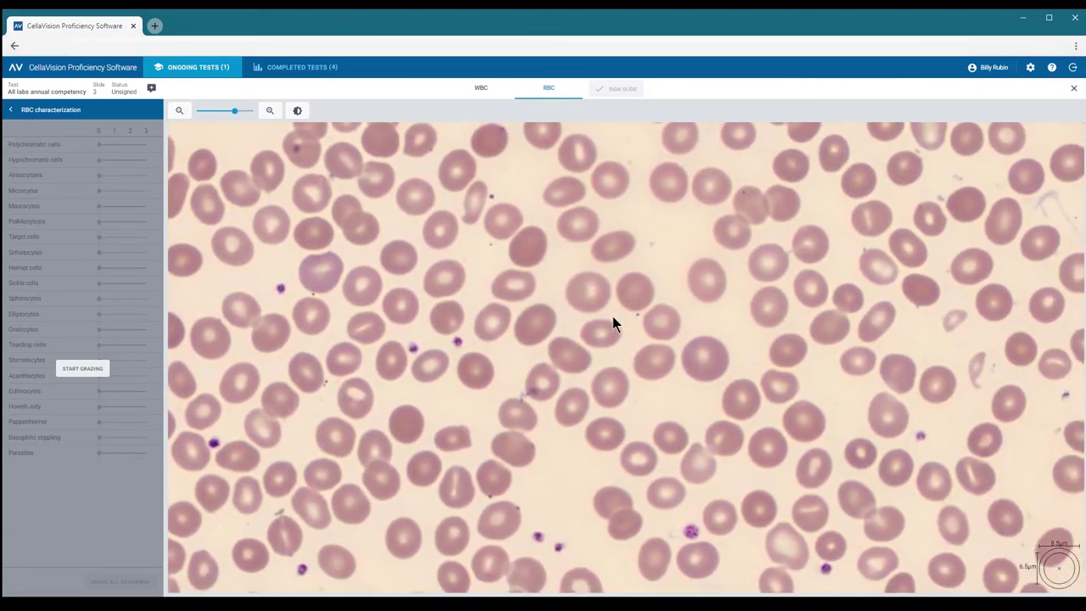
Place the 6.5 µm size reference circle over a red cell in the middle of the smear.
{"action": "left_click_drag", "start_coordinate": [1060, 577], "coordinate": [708, 363]}
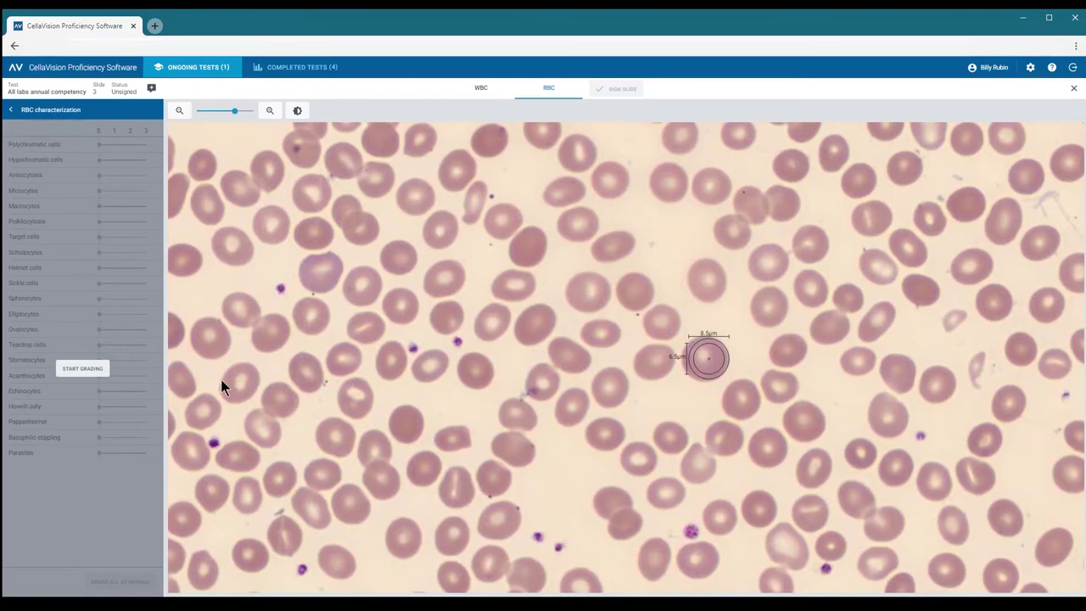
Start RBC grading and set Polychromatic cells and Ovalocytes to 1.
{"action": "left_click", "coordinate": [82, 369]}
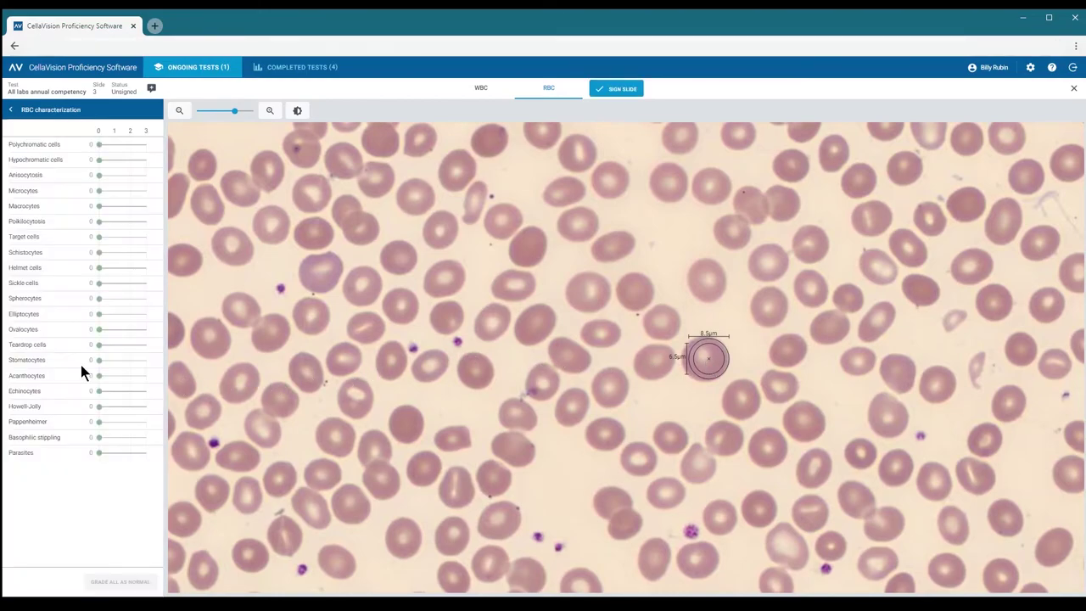
{"action": "left_click_drag", "start_coordinate": [99, 145], "coordinate": [113, 145]}
{"action": "scroll", "coordinate": [365, 437], "scroll_direction": "down", "scroll_amount": 5}
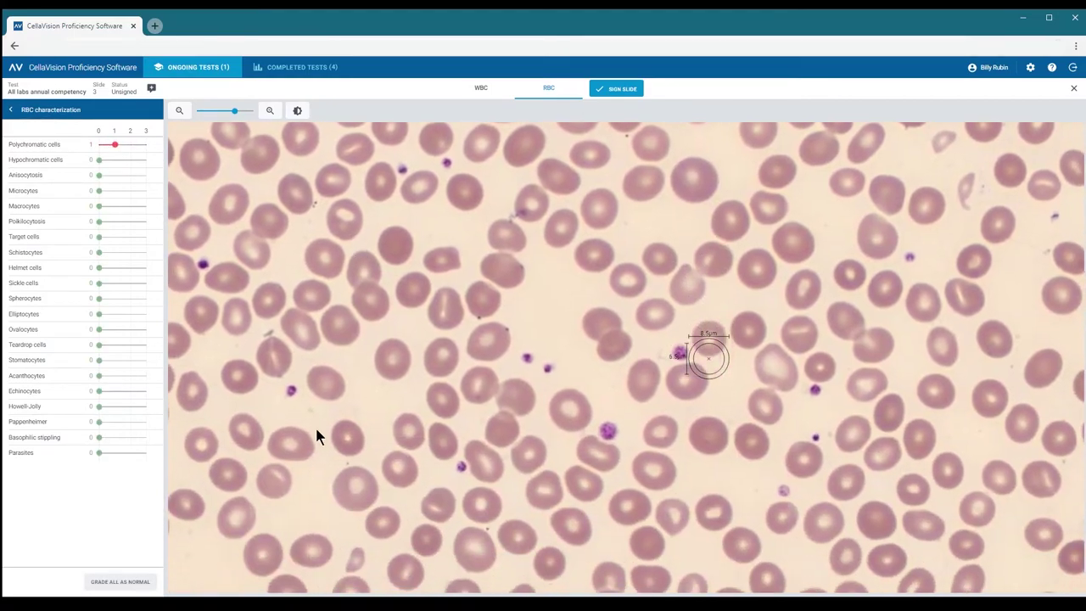
{"action": "scroll", "coordinate": [314, 436], "scroll_direction": "down", "scroll_amount": 5}
{"action": "left_click_drag", "start_coordinate": [100, 329], "coordinate": [114, 330]}
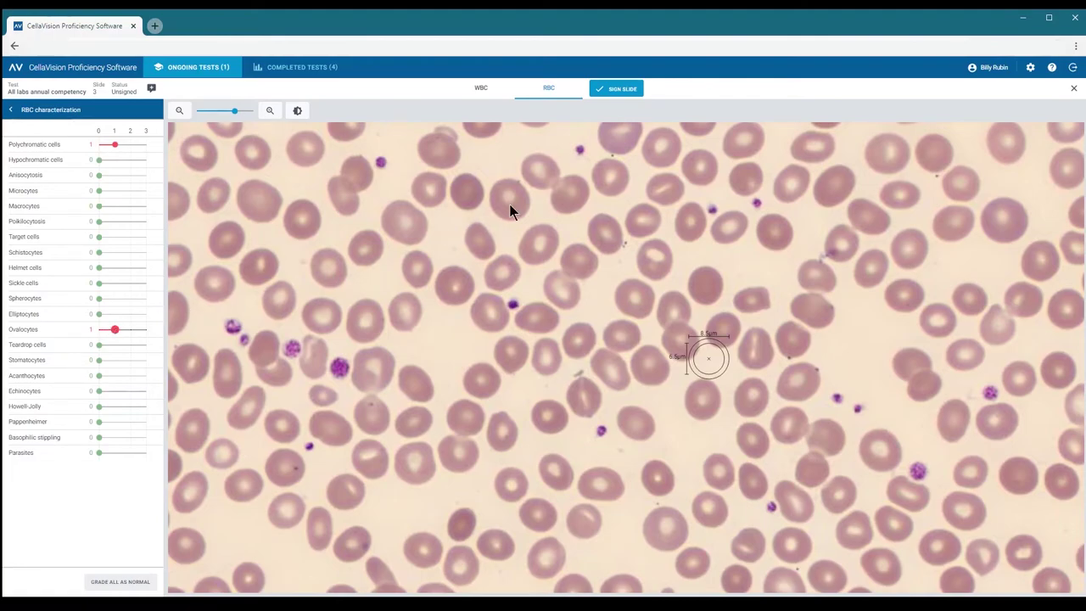
Return to the WBC differential and sign slide 3, confirming in the dialog.
{"action": "left_click", "coordinate": [625, 90]}
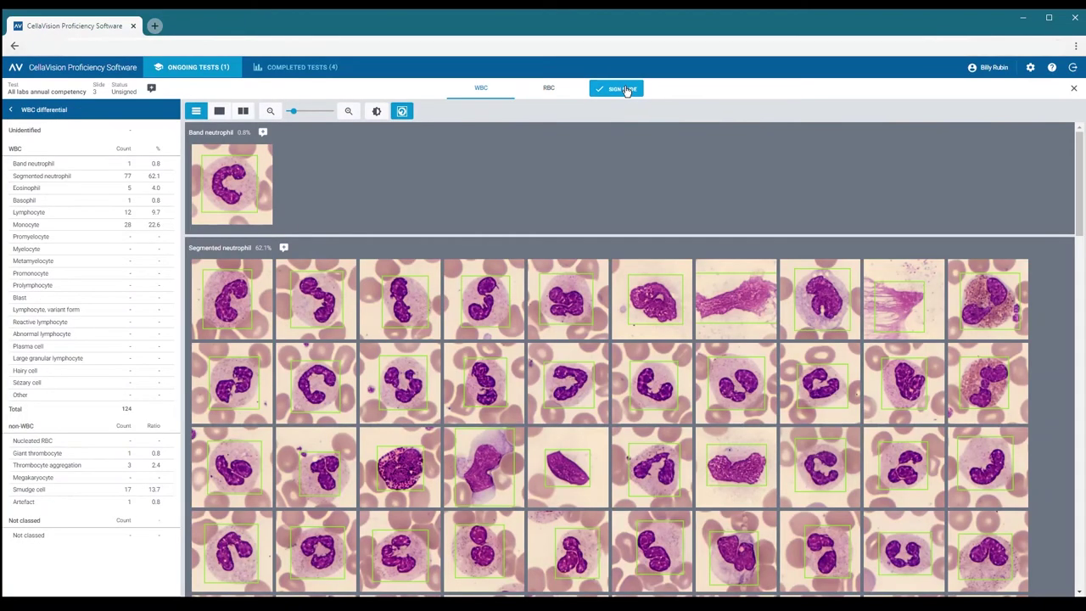
{"action": "left_click", "coordinate": [625, 90]}
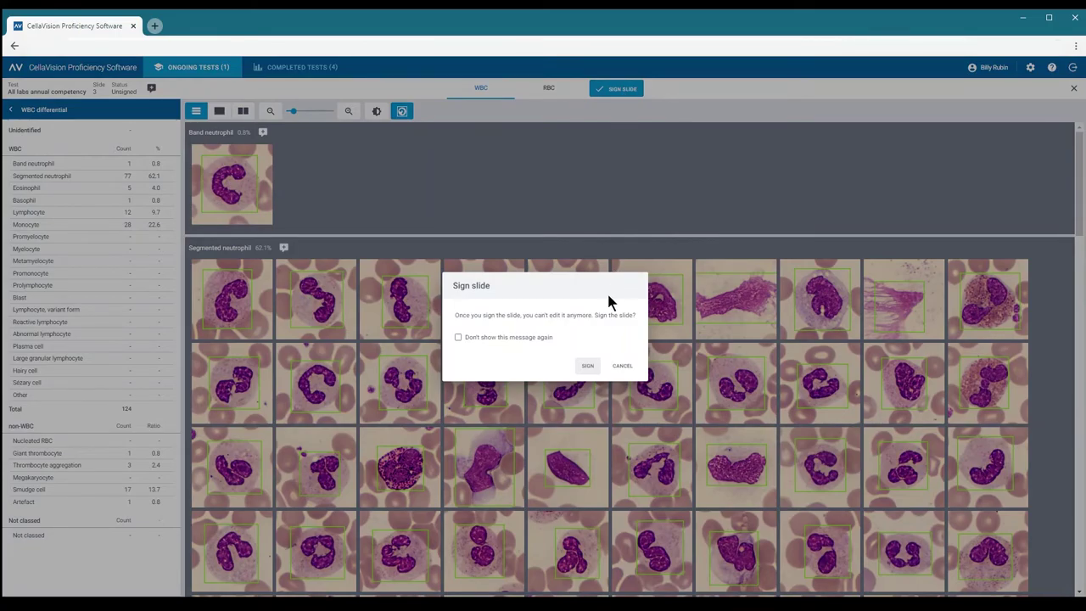
{"action": "left_click", "coordinate": [589, 368]}
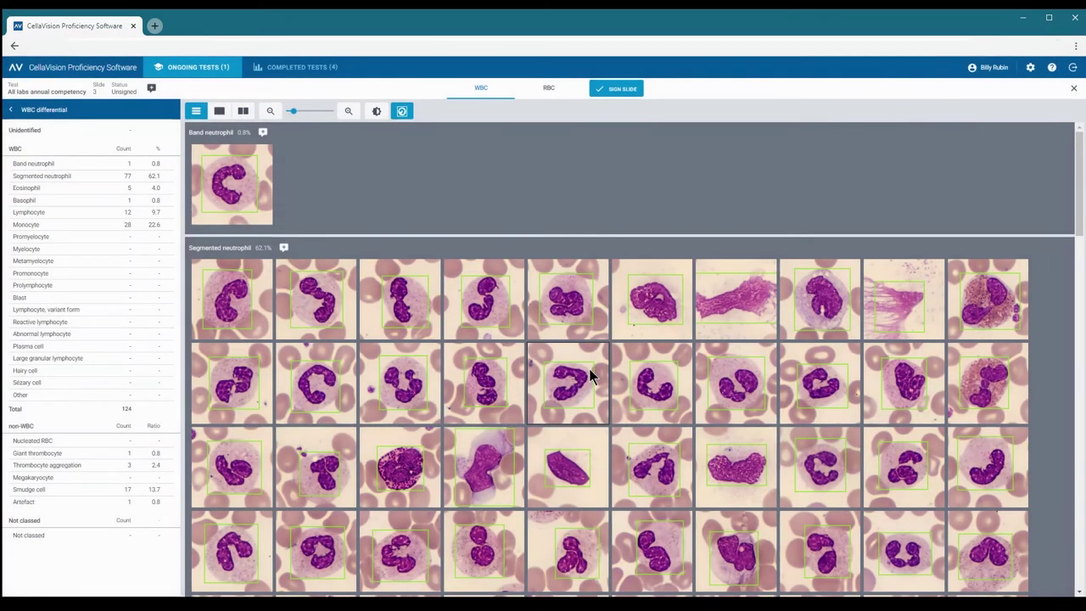